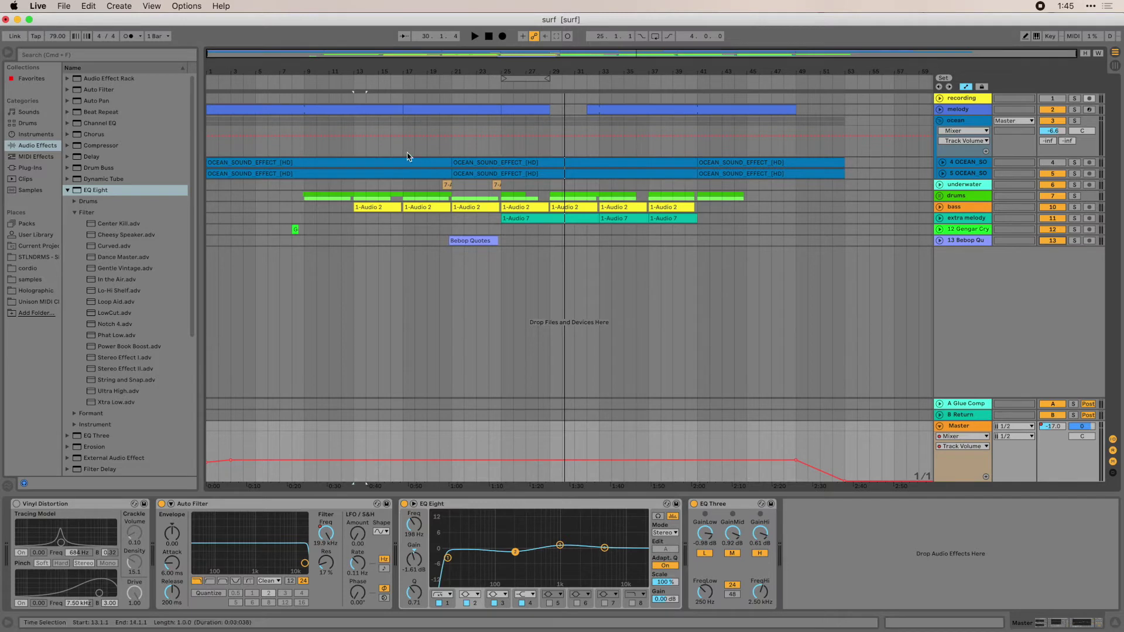
# Step: Audition the song from around bar 18, then unfold and solo the underwater track
pyautogui.click(421, 82)
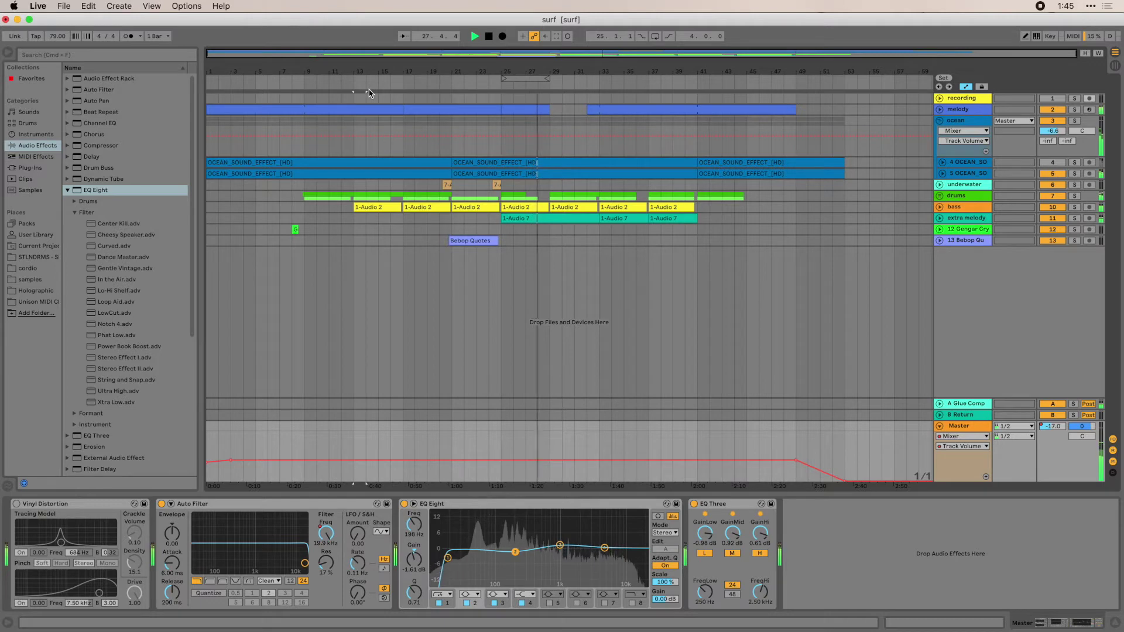
pyautogui.press('space')
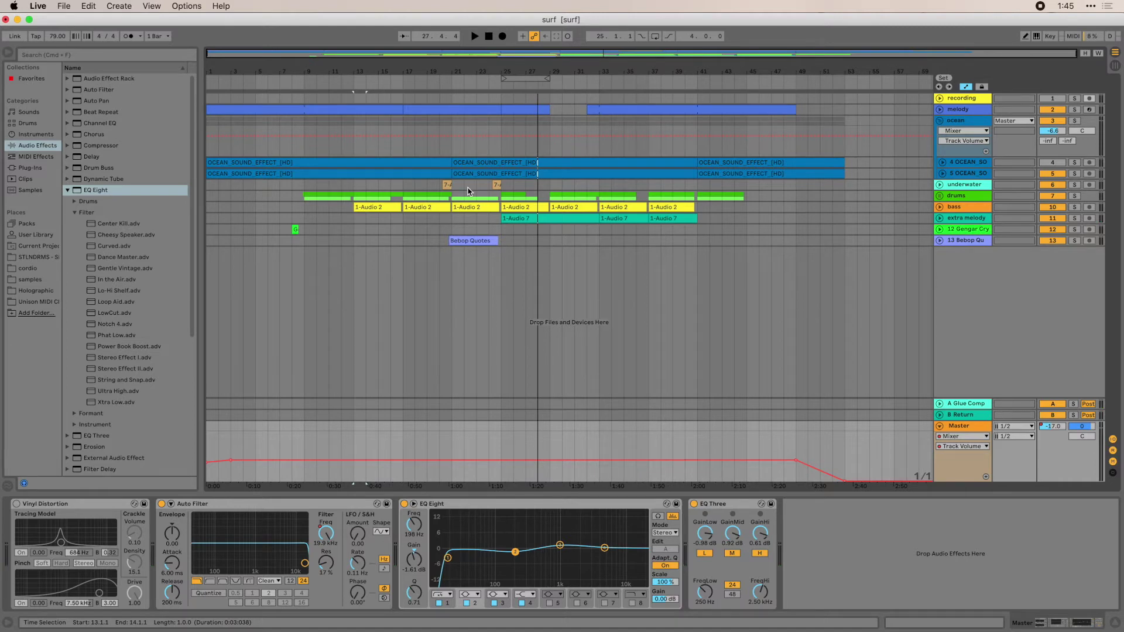
pyautogui.click(939, 185)
pyautogui.scroll(8, 438, 199)
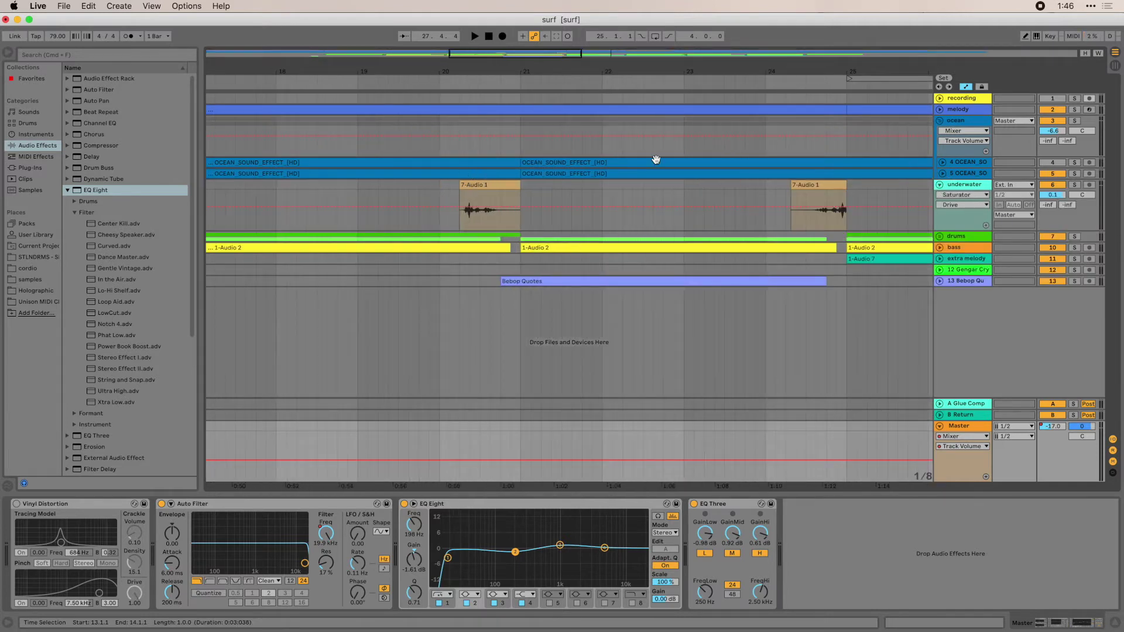
pyautogui.press('s')
# Step: Play from just before bar 21 through the dip, stop, and bring up Master's automation lane
pyautogui.click(448, 75)
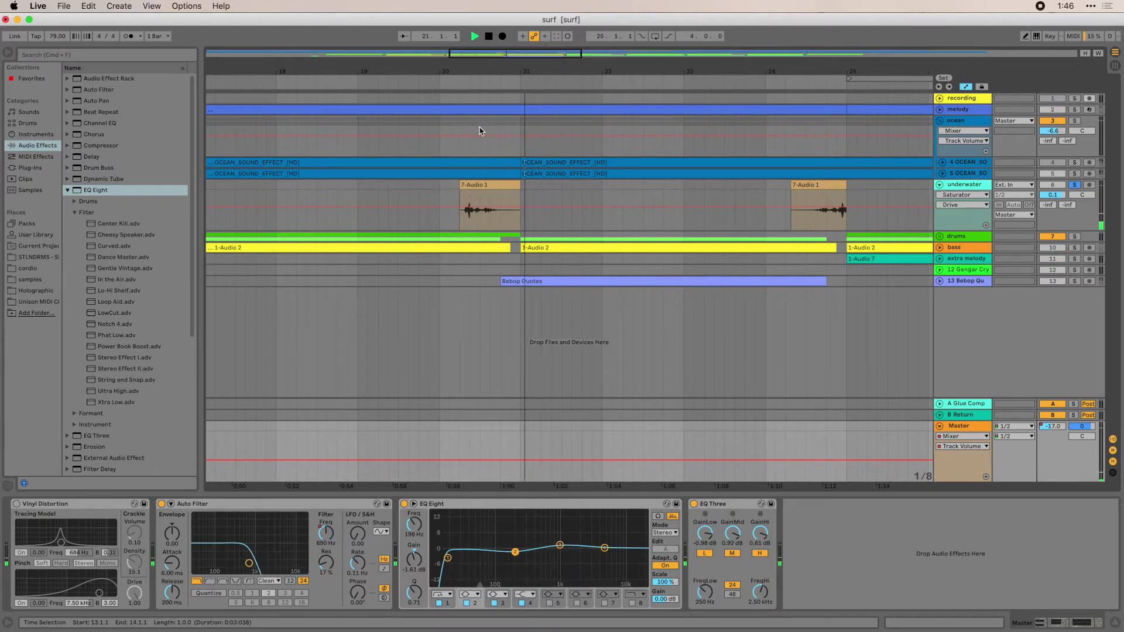
pyautogui.hscroll(5, 747, 131)
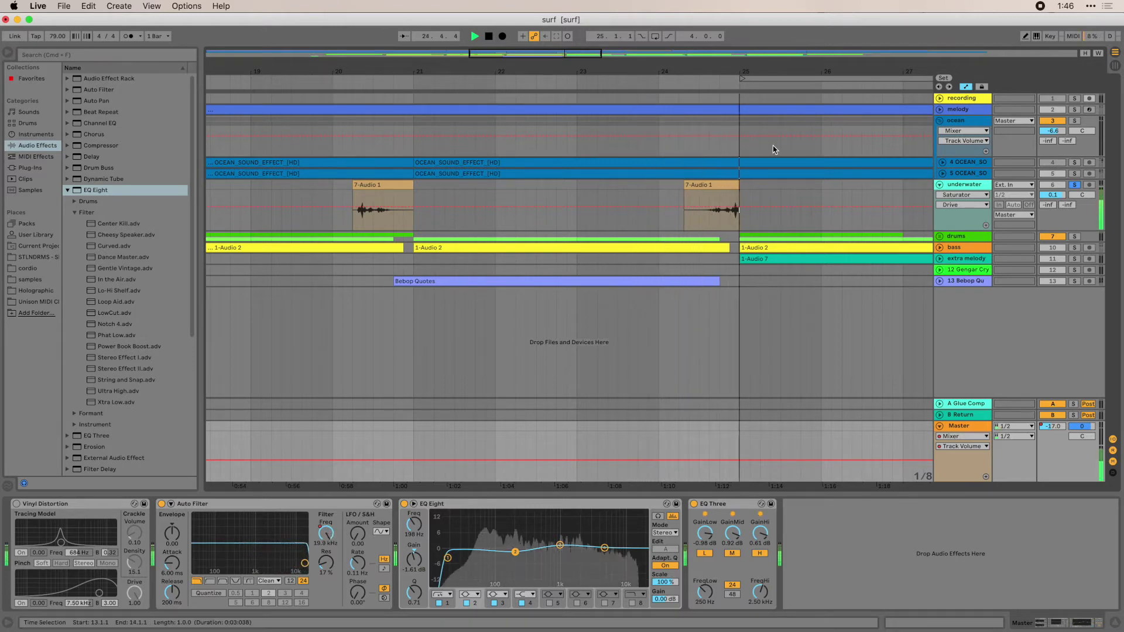
pyautogui.press('space')
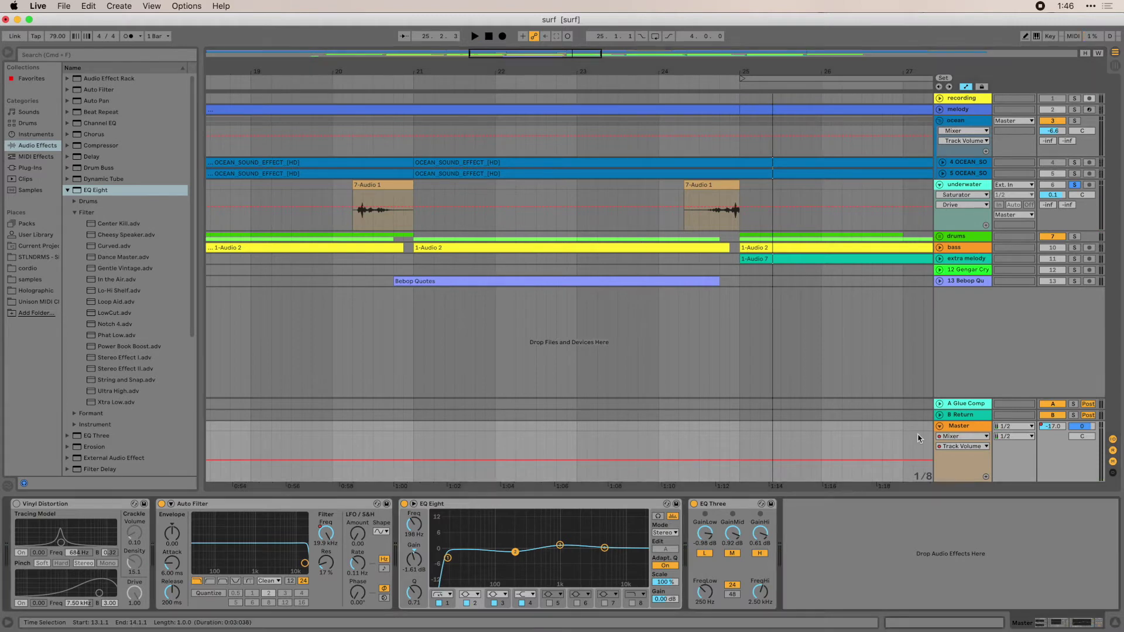
pyautogui.click(961, 439)
# Step: Show the Auto Filter Frequency envelope on Master and collapse the EQ Eight preset folder
pyautogui.click(964, 462)
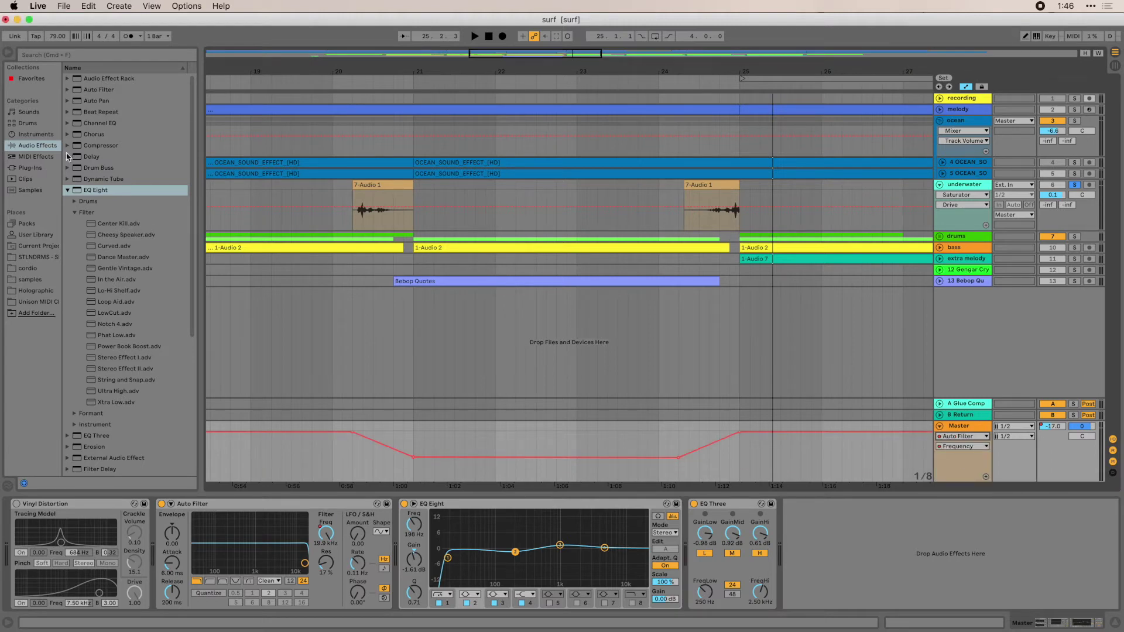
pyautogui.click(67, 190)
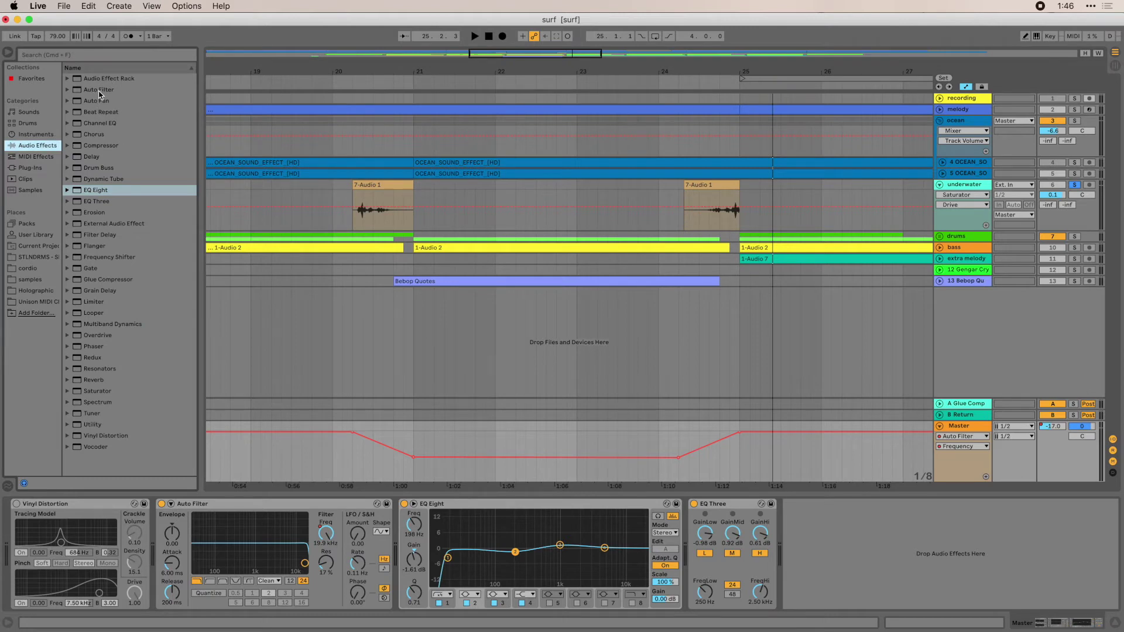
pyautogui.hscroll(-1, 477, 381)
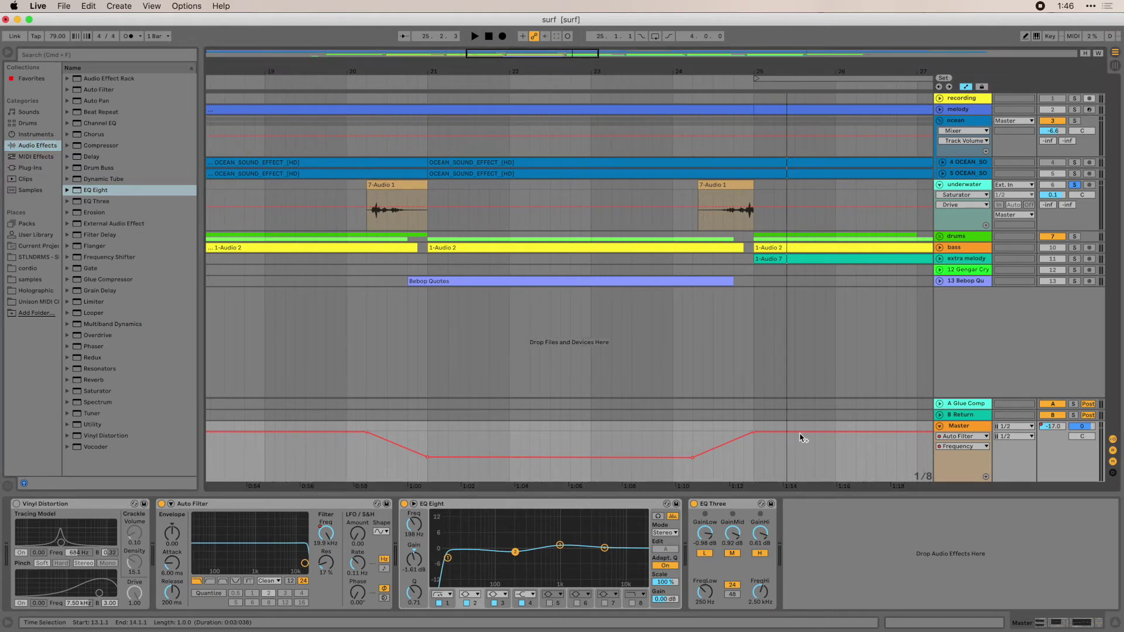
# Step: Set Master's automation choosers to Auto Filter and Frequency, then delete a dip breakpoint
pyautogui.click(980, 438)
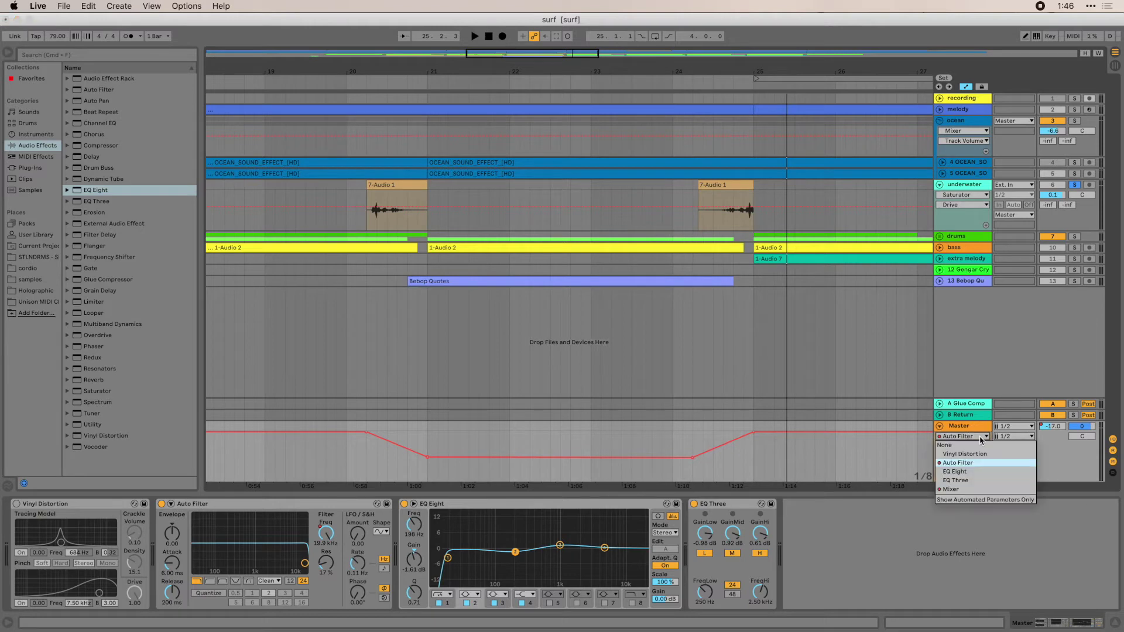
pyautogui.click(966, 462)
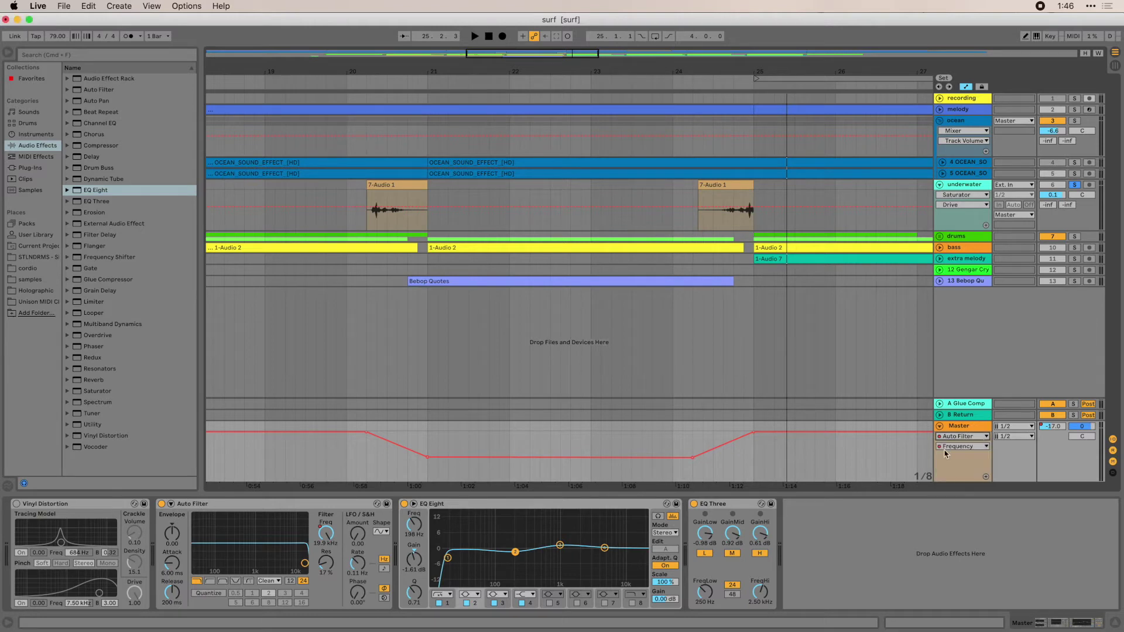
pyautogui.click(981, 448)
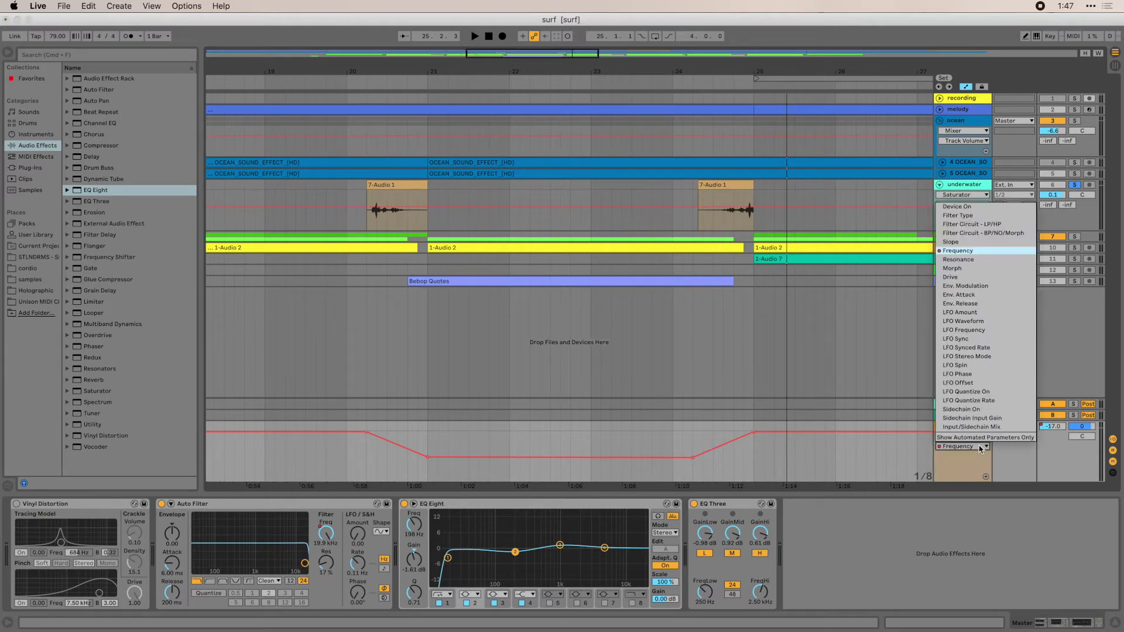
pyautogui.click(963, 251)
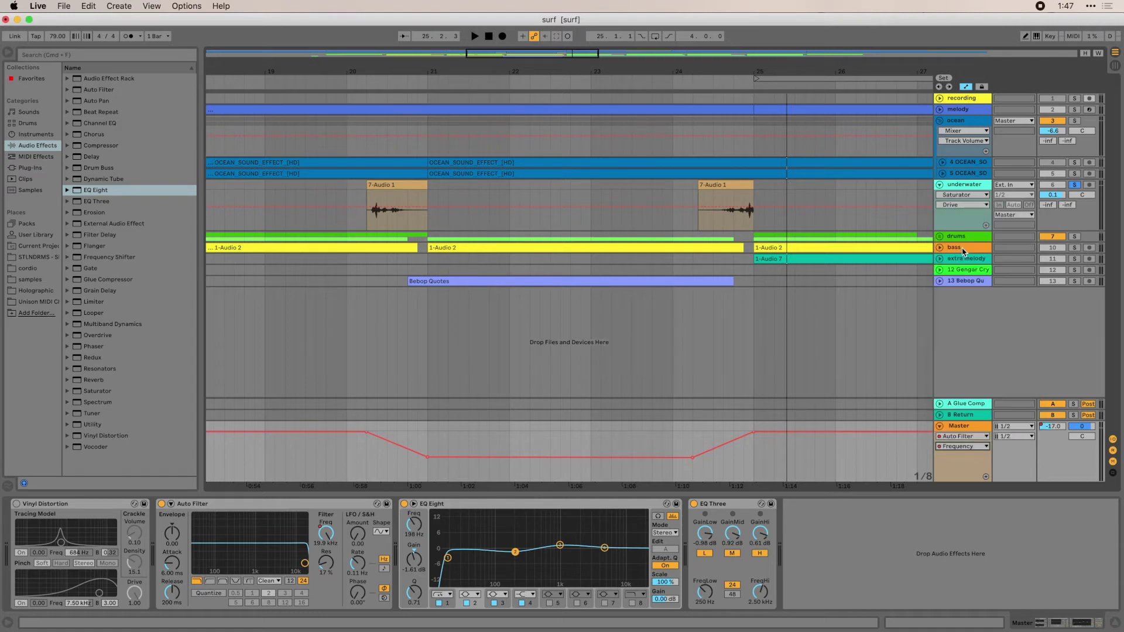
pyautogui.click(427, 457)
# Step: Delete the remaining dip breakpoints, leaving Frequency flat at 19.9 kHz, and add a new breakpoint
pyautogui.click(693, 458)
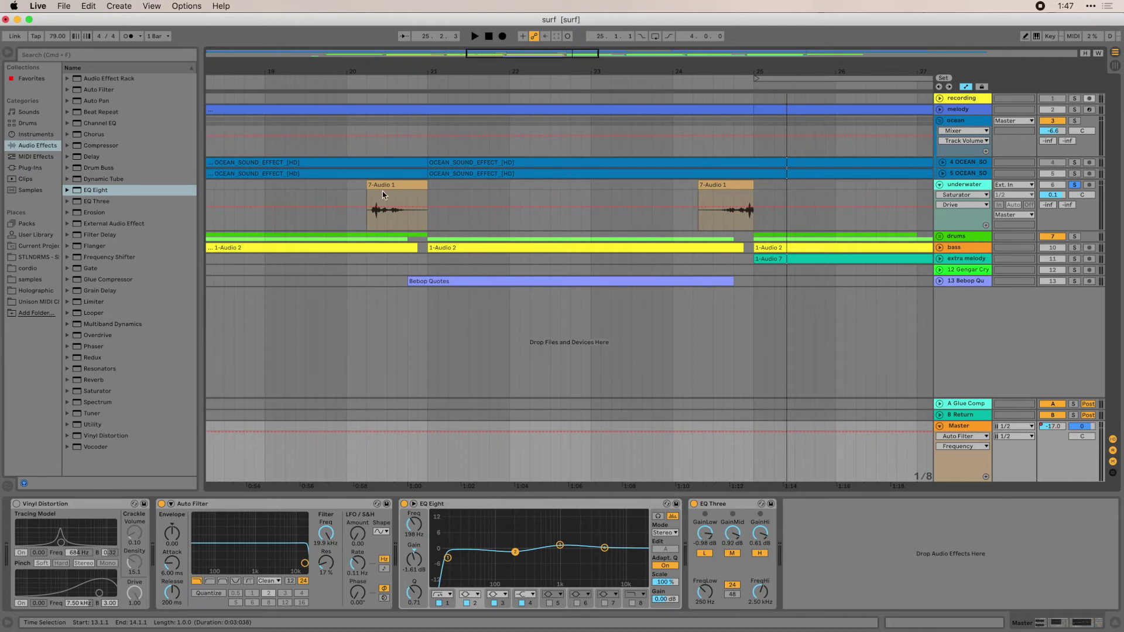
pyautogui.click(367, 433)
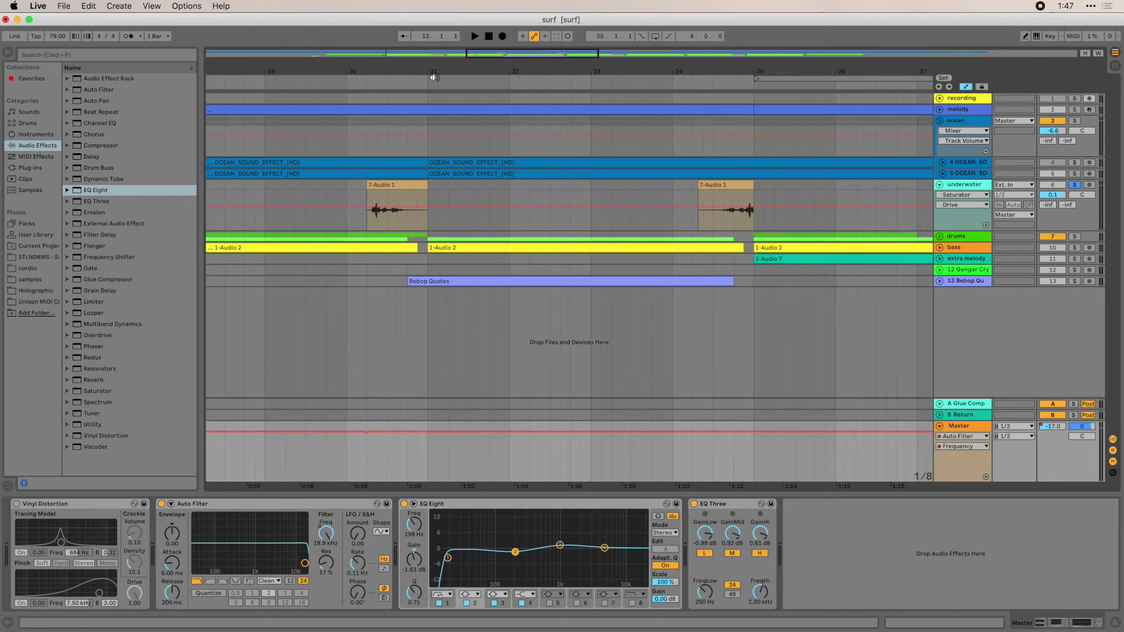
# Step: Add a breakpoint near bar 21 and pull it down to 524 Hz
pyautogui.click(428, 432)
pyautogui.click(429, 434)
pyautogui.moveTo(429, 434); pyautogui.dragTo(428, 459)
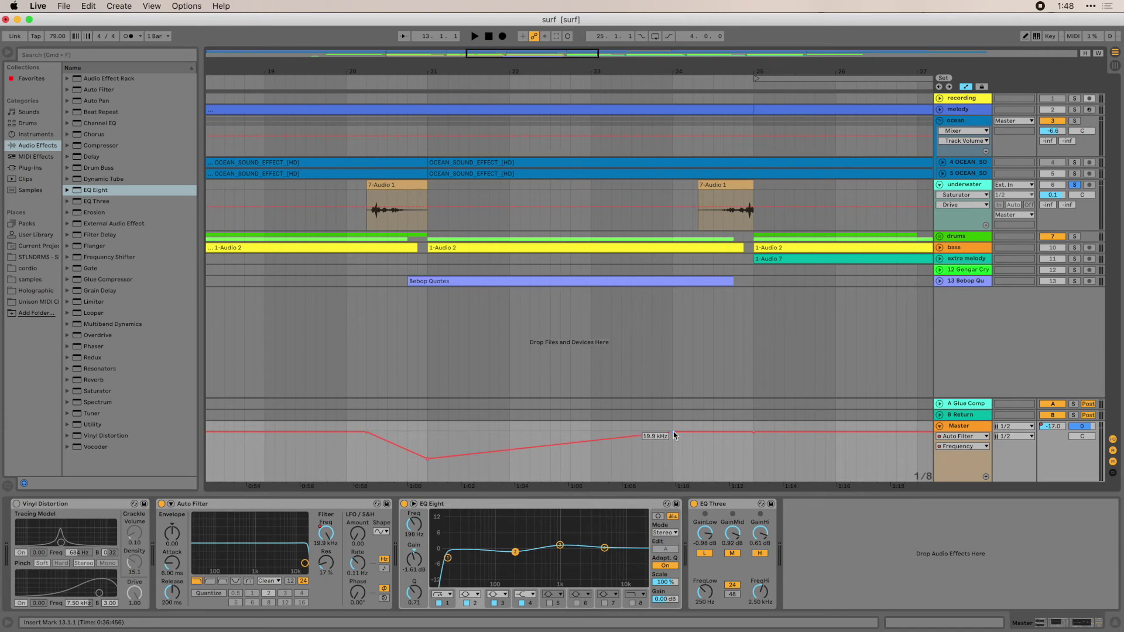
# Step: Hold the 524 Hz dip until bar 24, unsolo underwater, and play from bar 20
pyautogui.moveTo(673, 433); pyautogui.dragTo(673, 458)
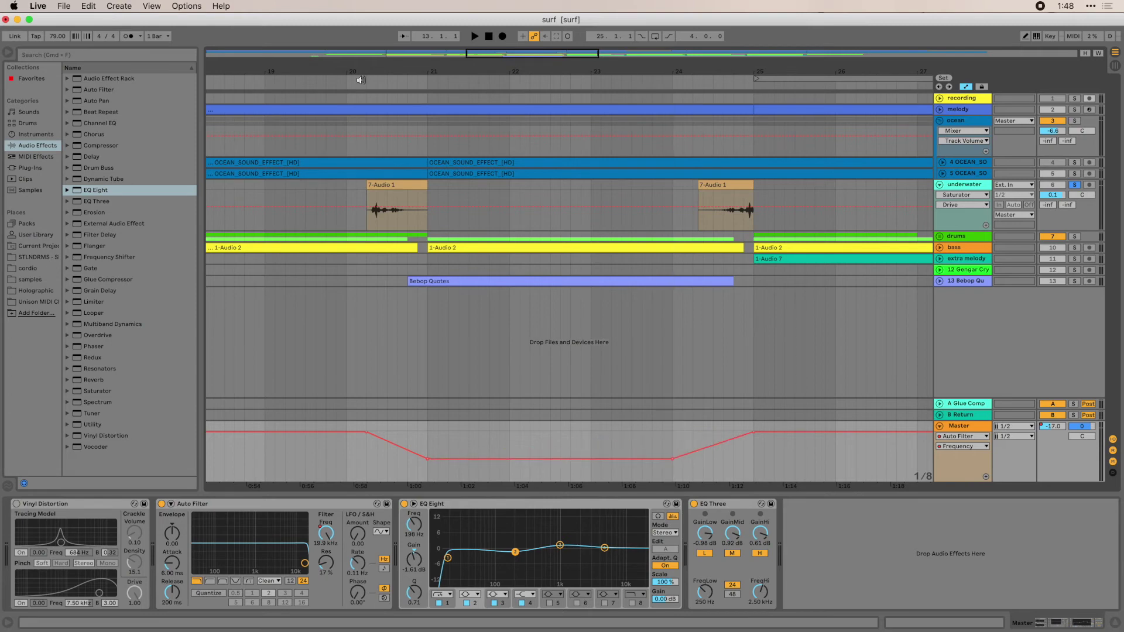
pyautogui.click(1075, 184)
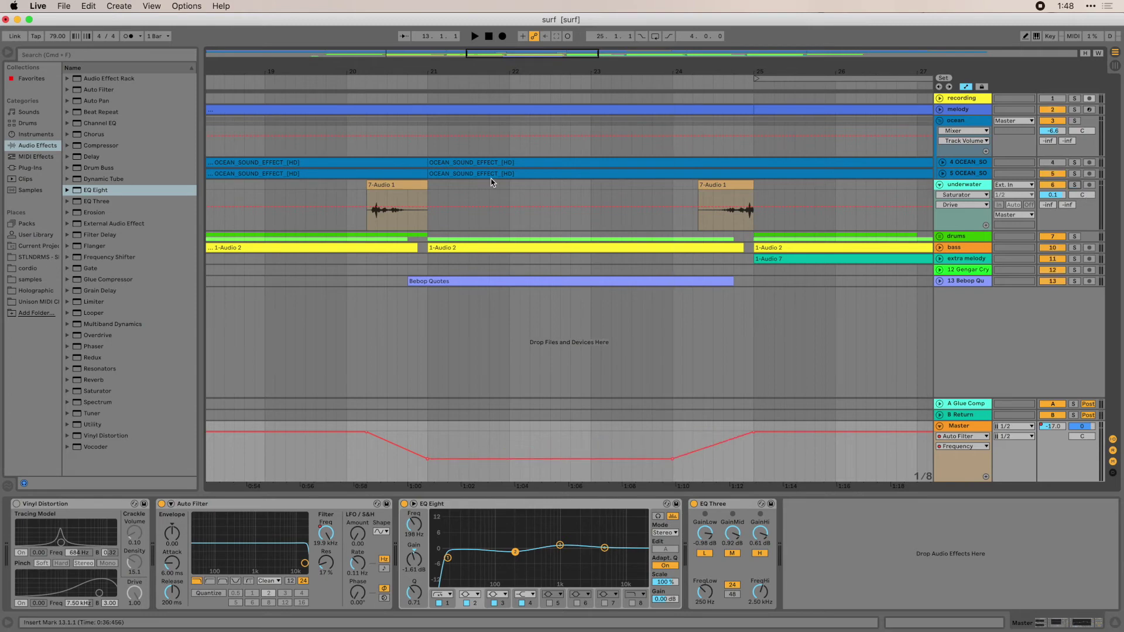
pyautogui.click(352, 78)
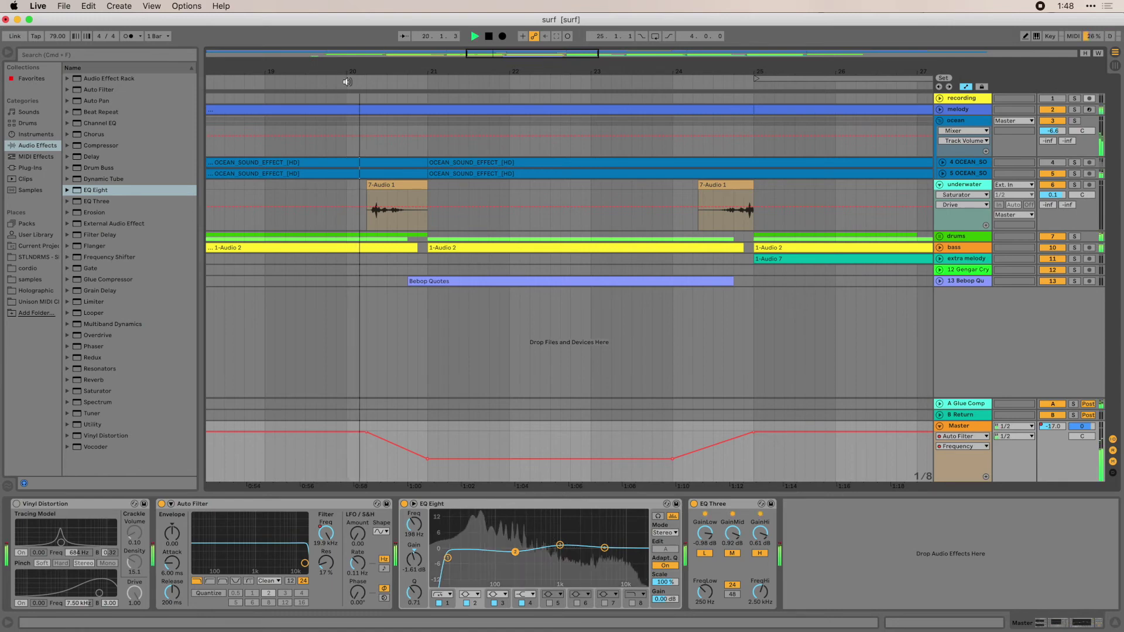
pyautogui.moveTo(283, 563); pyautogui.dragTo(245, 565)
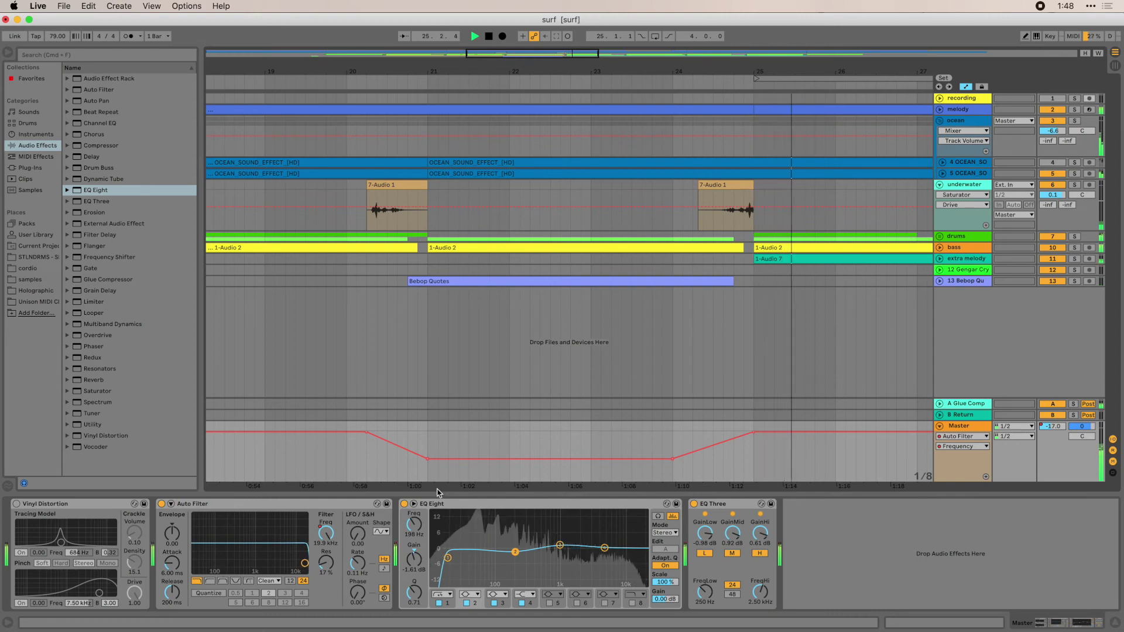
# Step: Delete the dip's opening breakpoints and raise the envelope to 19.9 kHz until just before bar 25
pyautogui.press('space')
pyautogui.moveTo(721, 73); pyautogui.dragTo(720, 65)
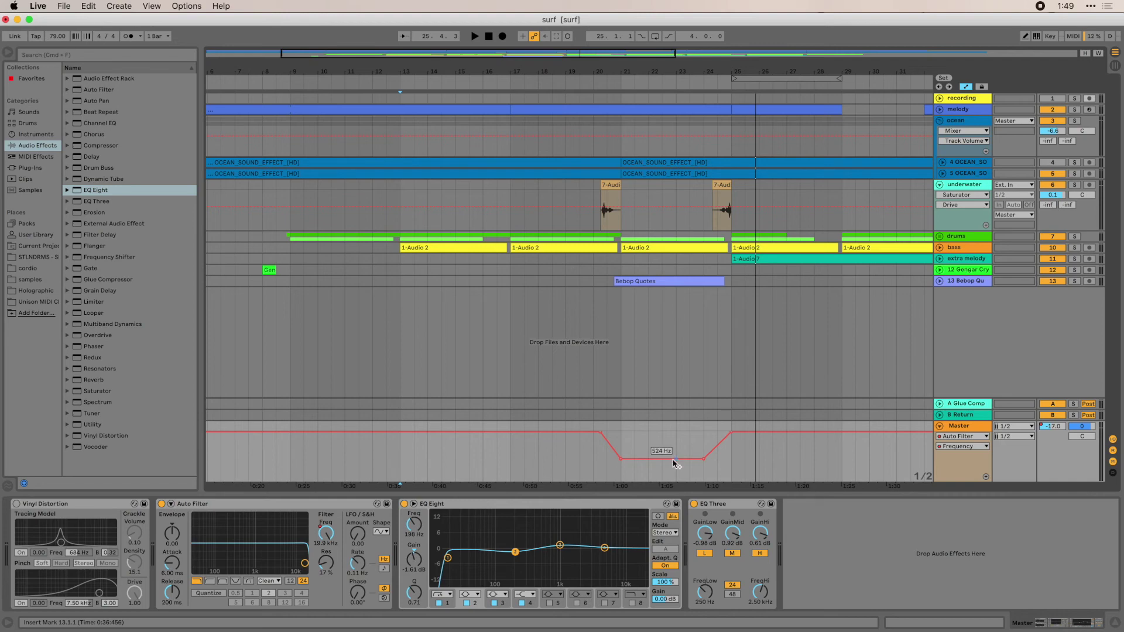
pyautogui.hscroll(3, 738, 146)
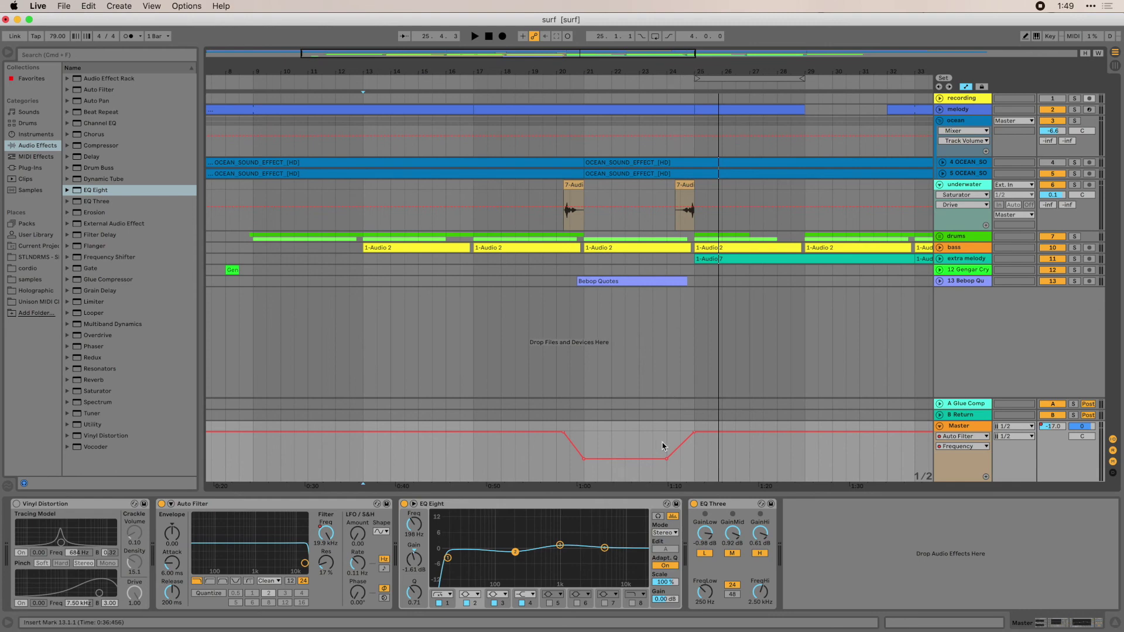
pyautogui.click(584, 459)
pyautogui.click(564, 432)
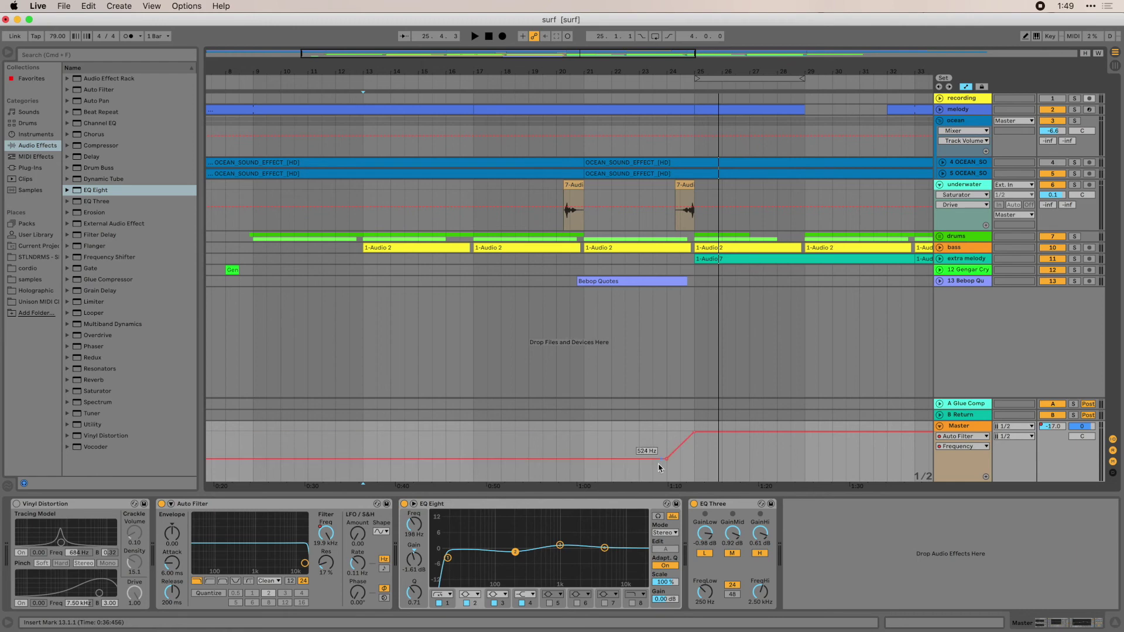
pyautogui.moveTo(653, 460); pyautogui.dragTo(666, 431)
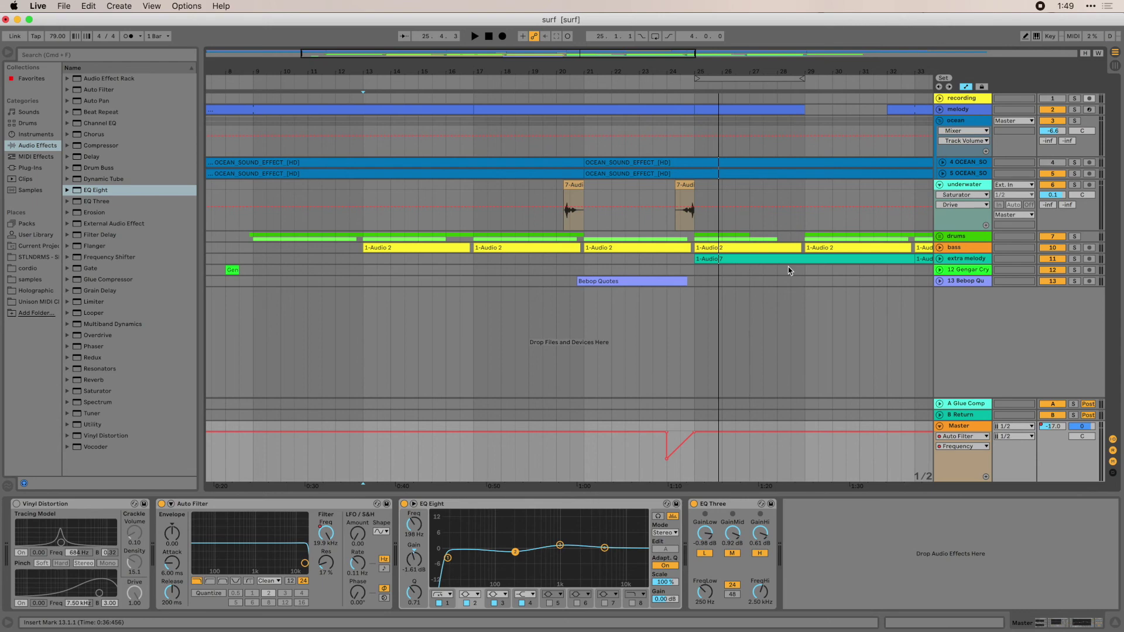
# Step: Play through the quick transition dip near bar 25, then stop
pyautogui.click(652, 75)
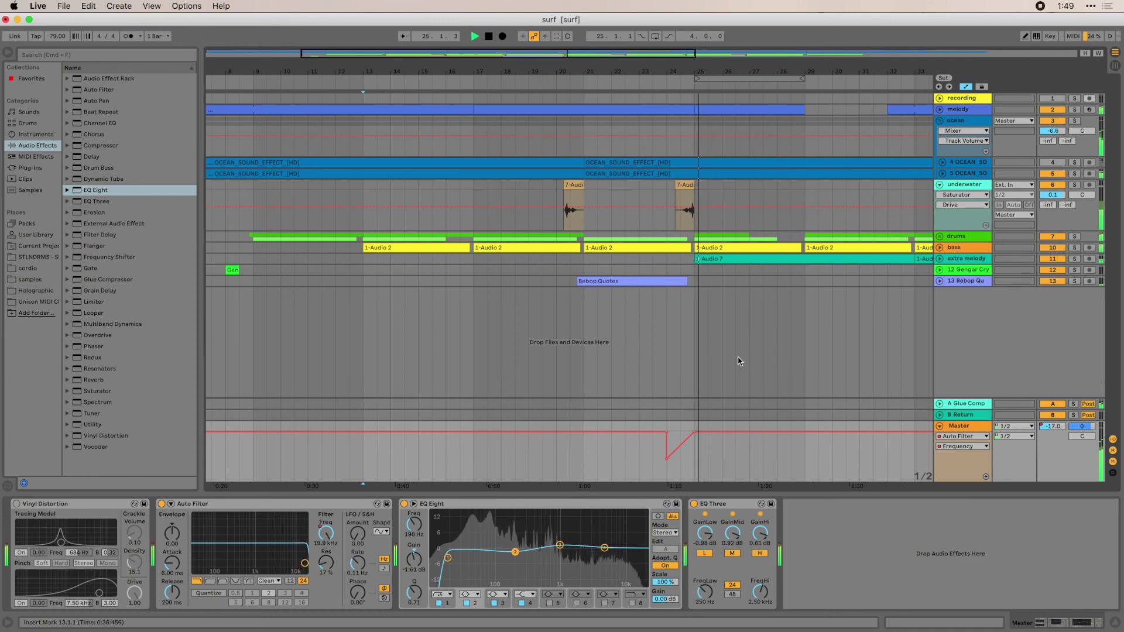
pyautogui.hscroll(5, 765, 394)
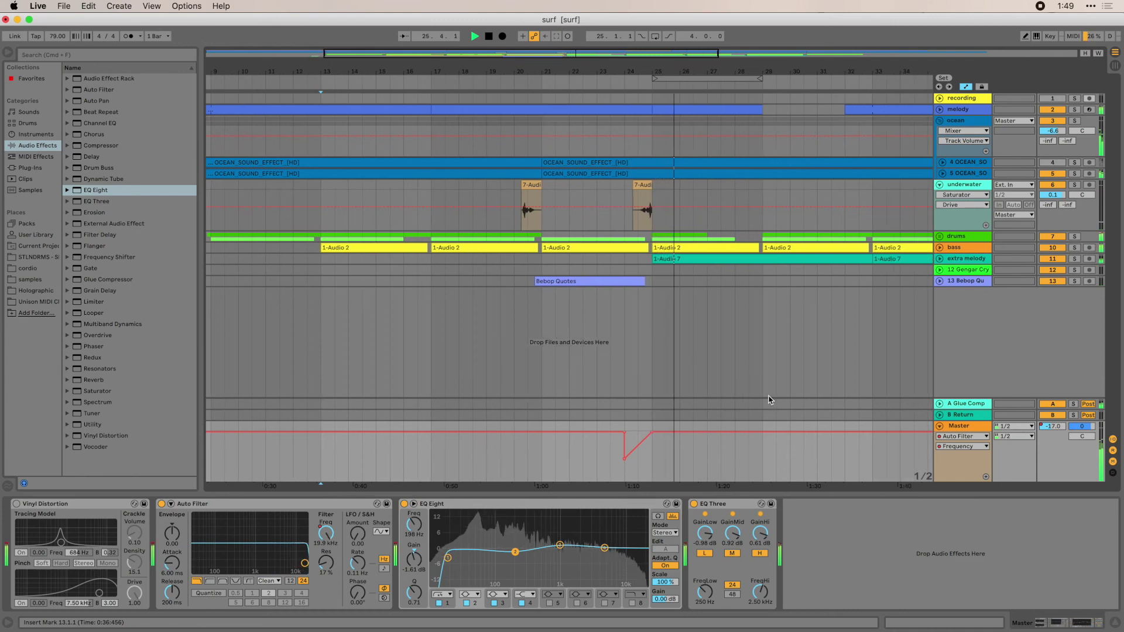
pyautogui.press('space')
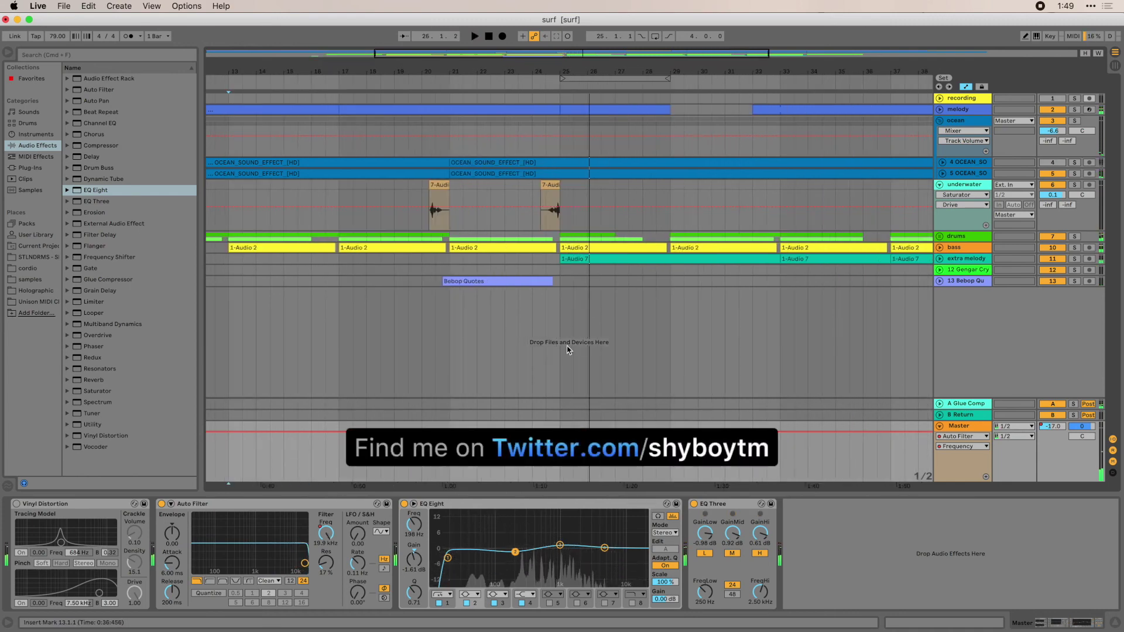